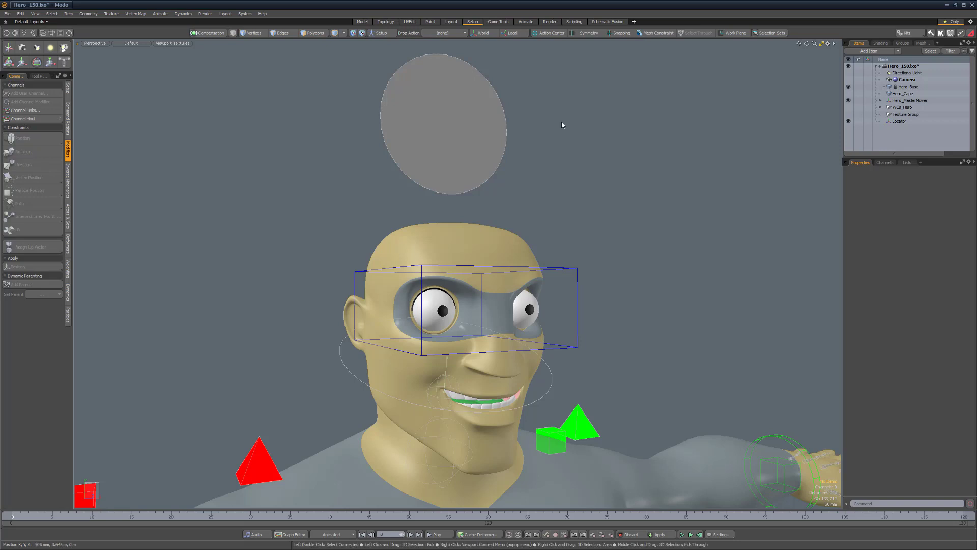
- Set the disc locator's Selection Redirect to CNTRL_Hero_LowerJaw in its Assembly properties
click(458, 127)
click(972, 223)
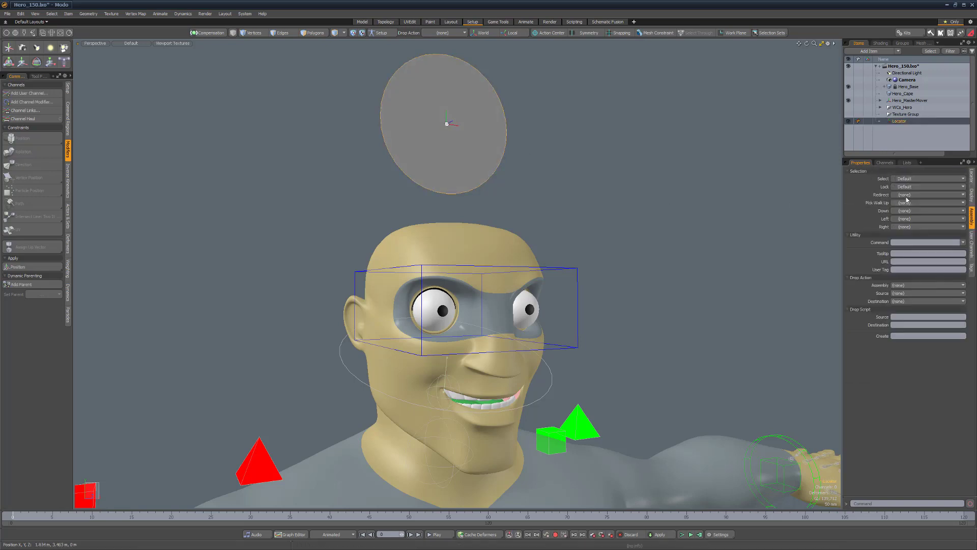
click(914, 197)
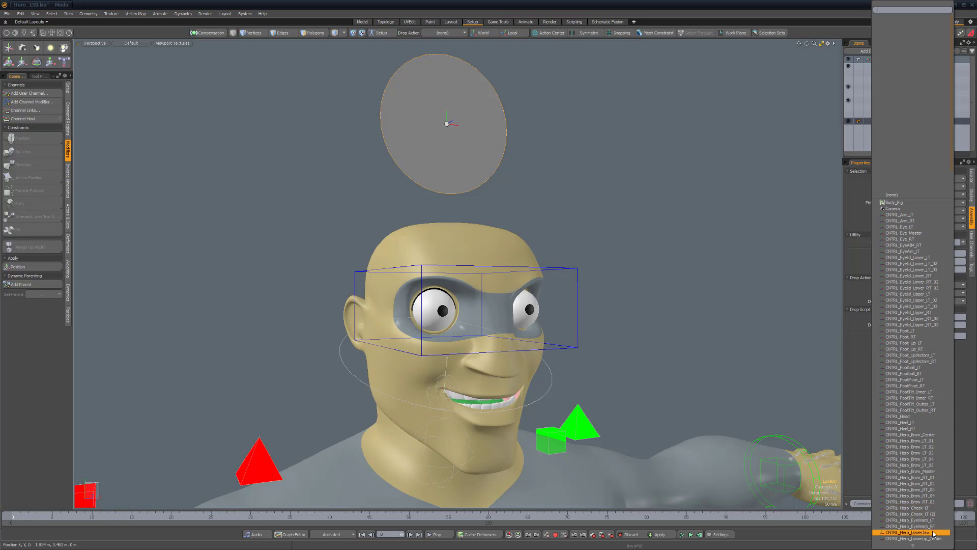
click(933, 531)
- Pick the disc to select the lower jaw control, then rotate it slightly
click(442, 303)
key(e)
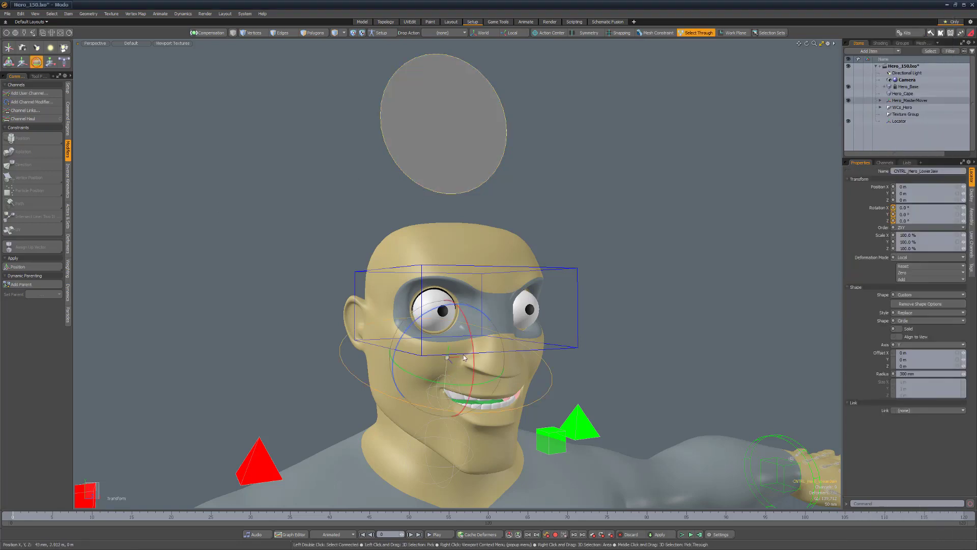
drag(474, 350, 416, 326)
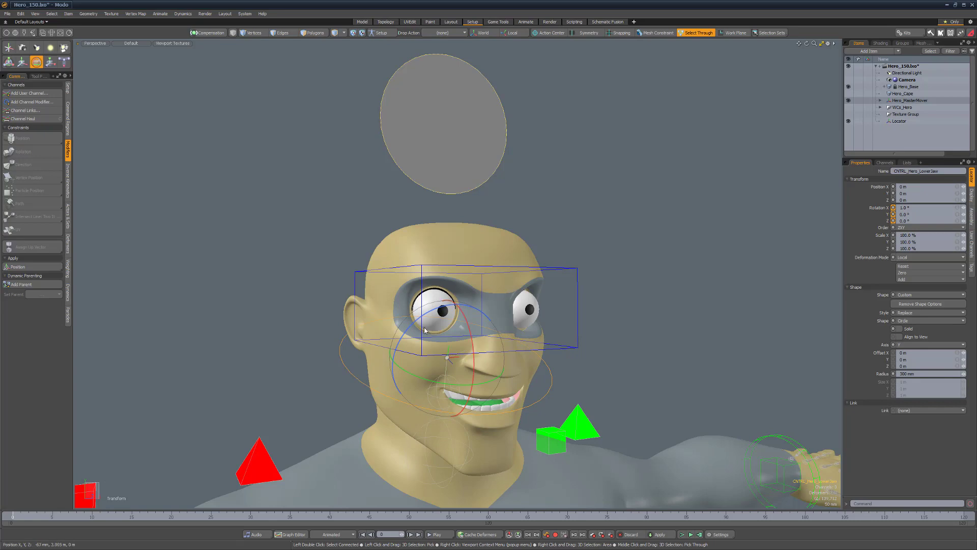